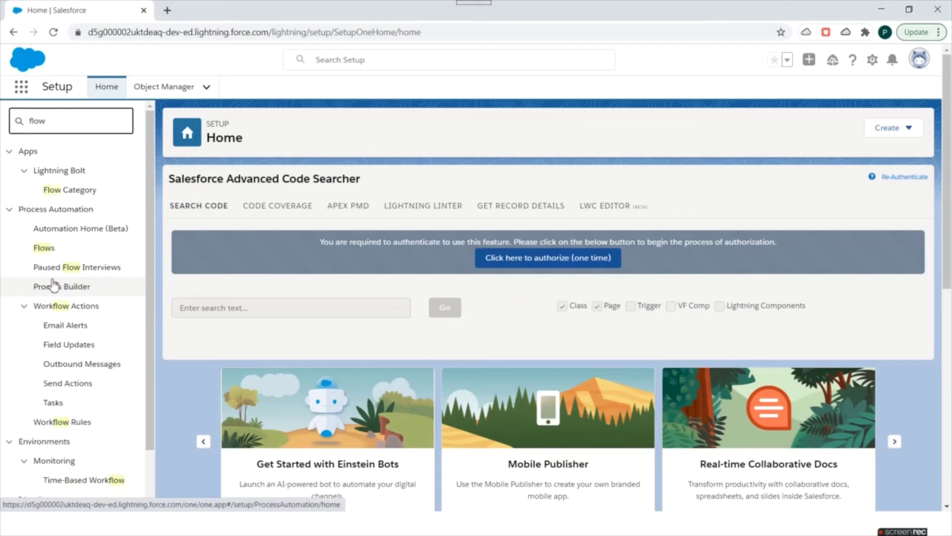
- Create a new Screen Flow from the Flows setup page, using the Freeform layout
{"action": "left_click", "coordinate": [42, 248]}
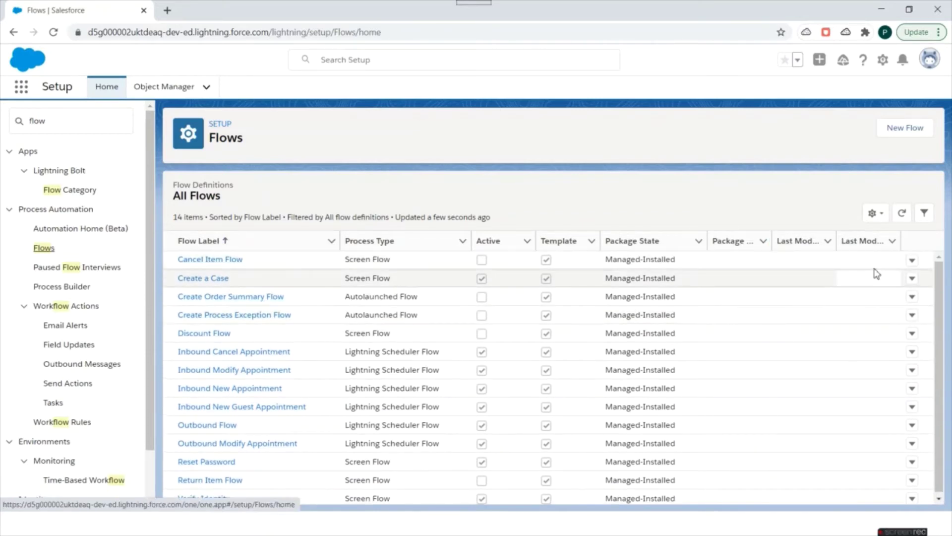
{"action": "left_click", "coordinate": [912, 128]}
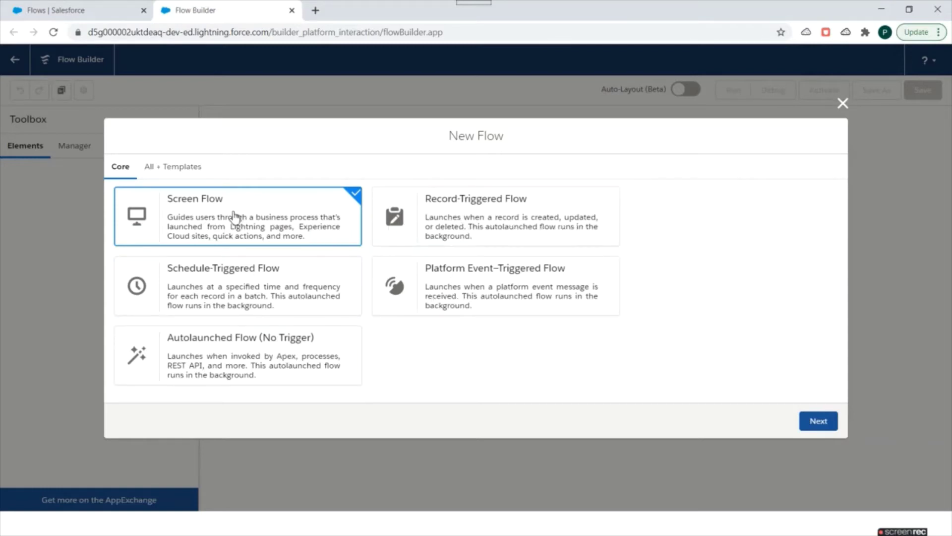
{"action": "left_click", "coordinate": [820, 420]}
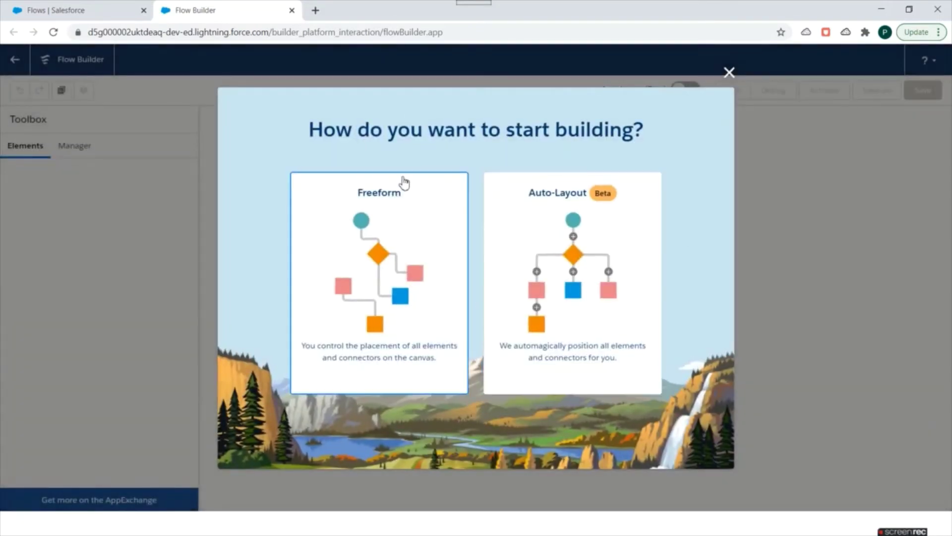
{"action": "left_click", "coordinate": [367, 248]}
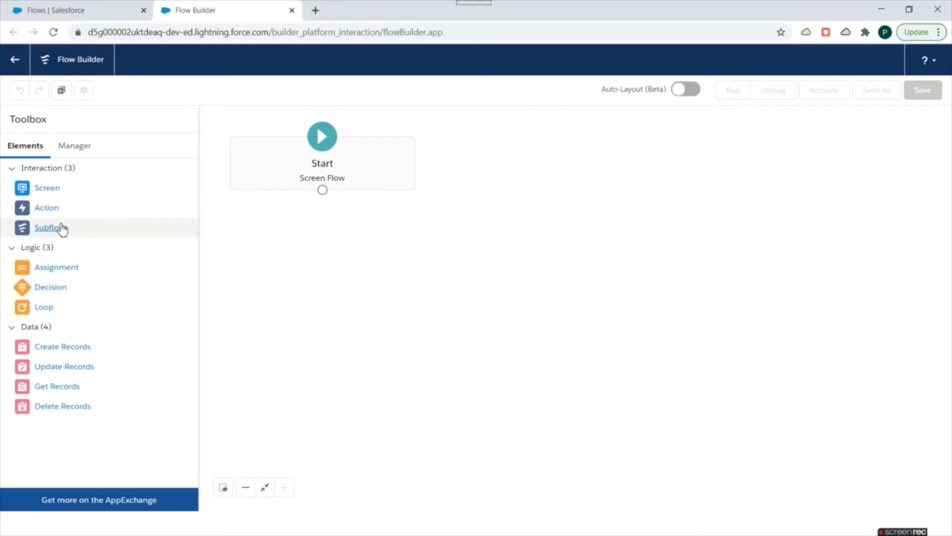
- Try out a new Screen element by searching its components for "text" and adding a Text input, then discard the screen
{"action": "left_click", "coordinate": [52, 193]}
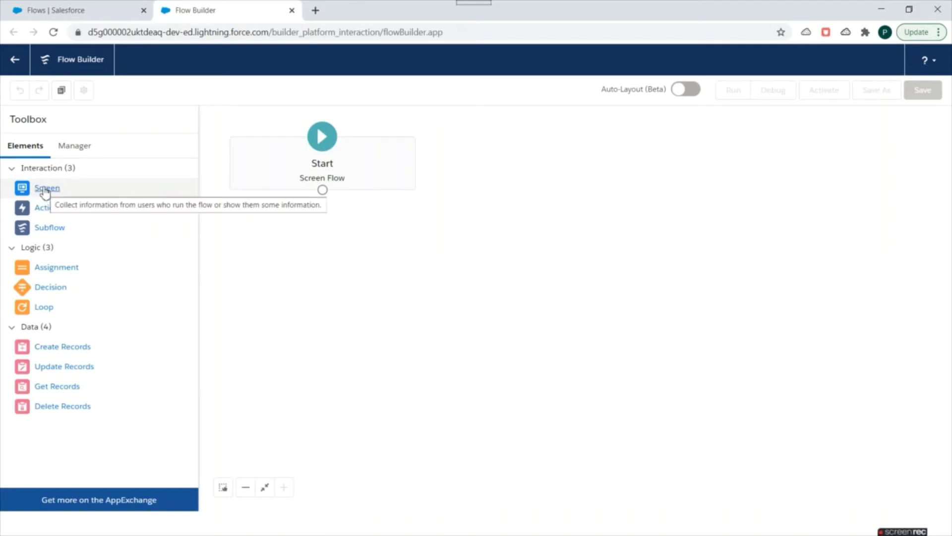
{"action": "left_click_drag", "start_coordinate": [46, 192], "coordinate": [467, 273]}
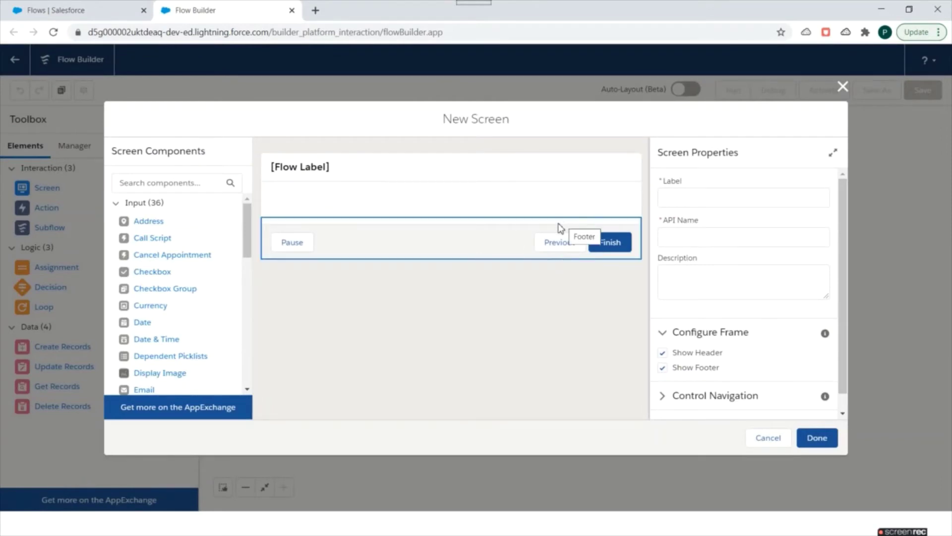
{"action": "left_click", "coordinate": [145, 184]}
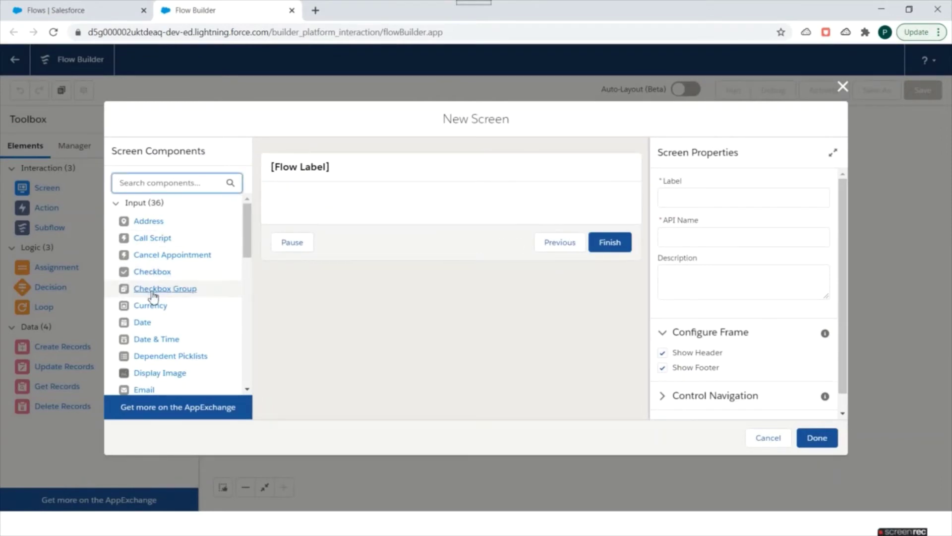
{"action": "scroll", "coordinate": [154, 302], "scroll_direction": "down", "scroll_amount": 8}
{"action": "scroll", "coordinate": [158, 314], "scroll_direction": "up", "scroll_amount": 8}
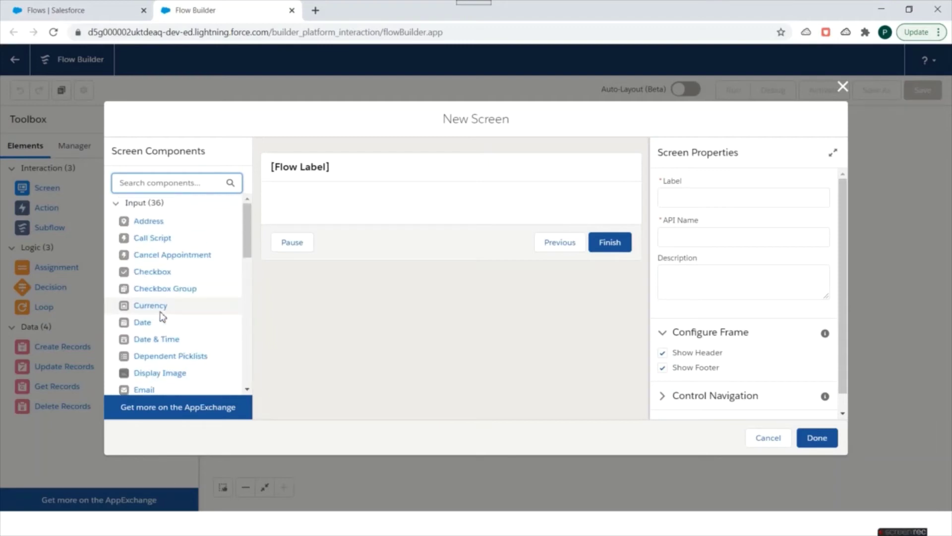
{"action": "scroll", "coordinate": [159, 315], "scroll_direction": "down", "scroll_amount": 3}
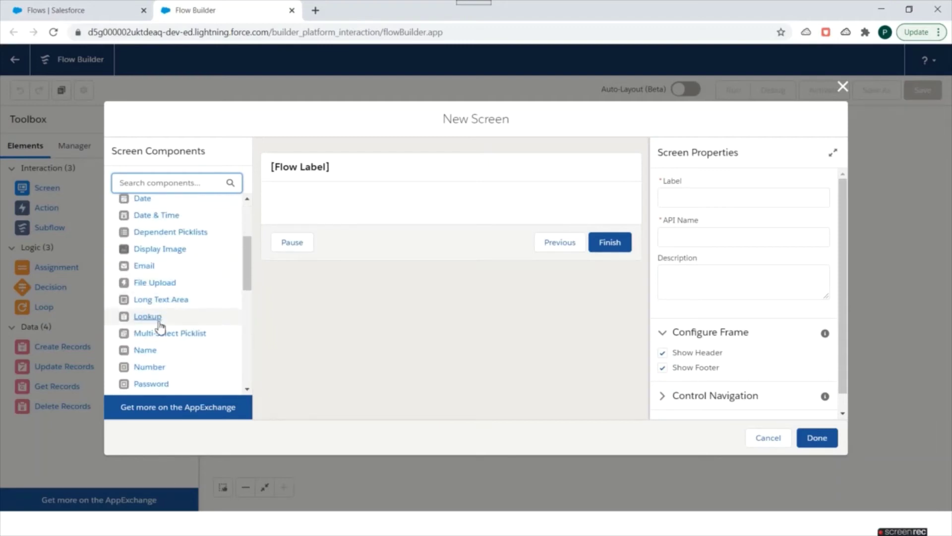
{"action": "scroll", "coordinate": [159, 307], "scroll_direction": "down", "scroll_amount": 2}
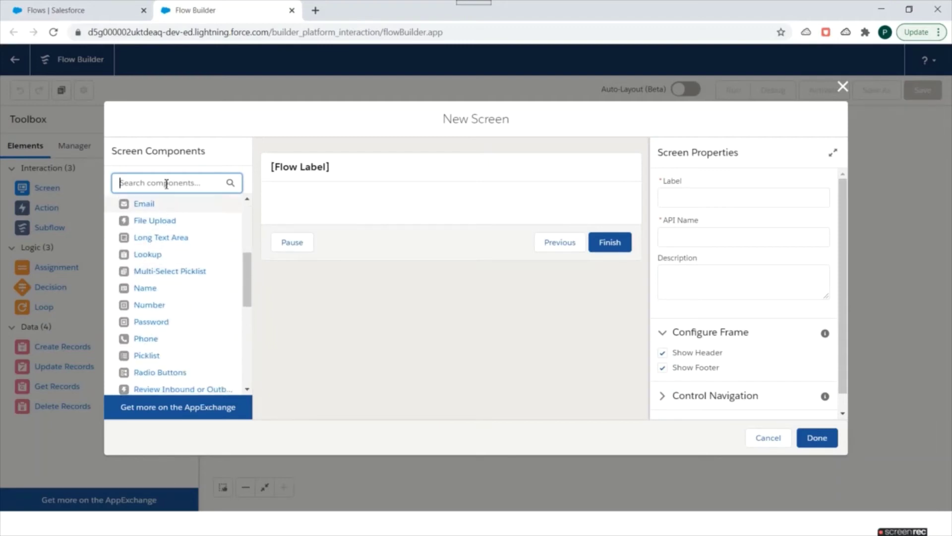
{"action": "type", "text": "text"}
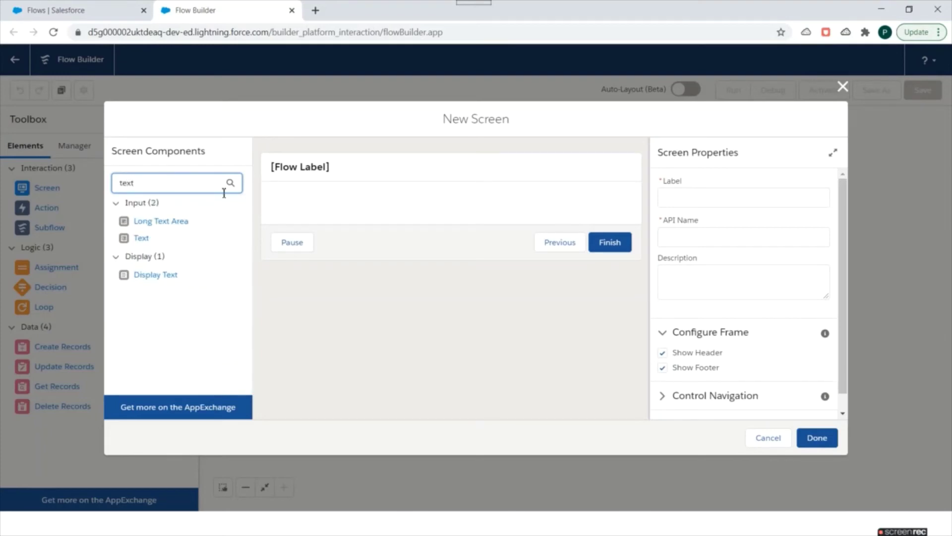
{"action": "left_click", "coordinate": [141, 238]}
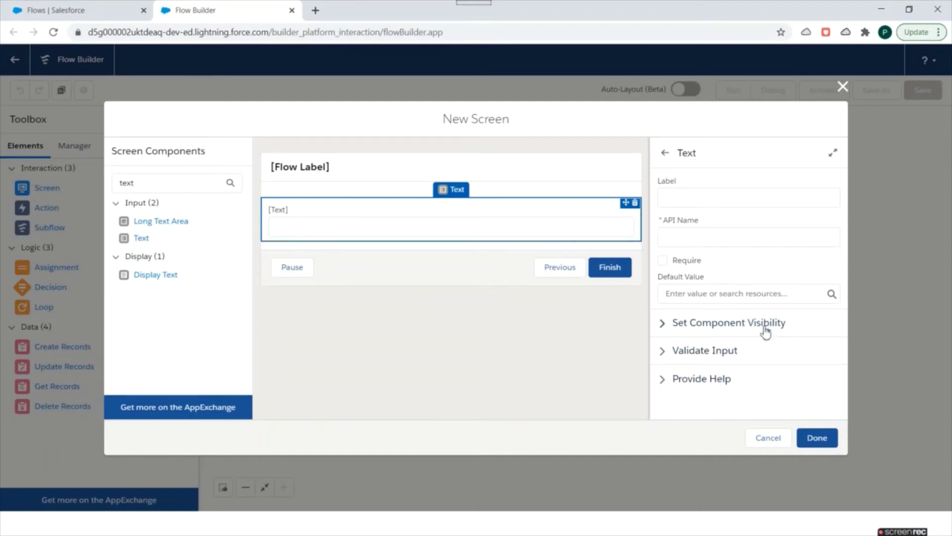
{"action": "left_click", "coordinate": [842, 88]}
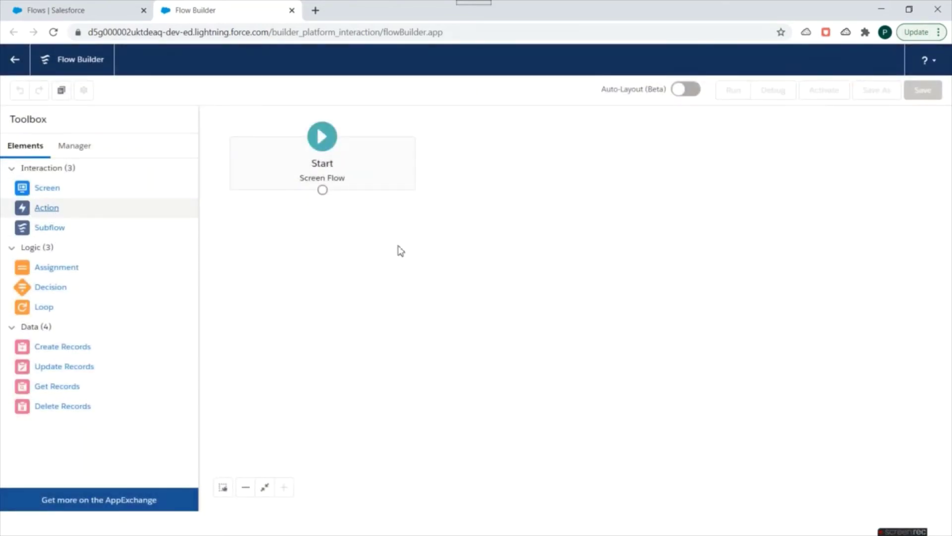
- Examine the categories offered for a new Action element and the actions under Email, without adding one
{"action": "left_click_drag", "start_coordinate": [400, 251], "coordinate": [403, 254]}
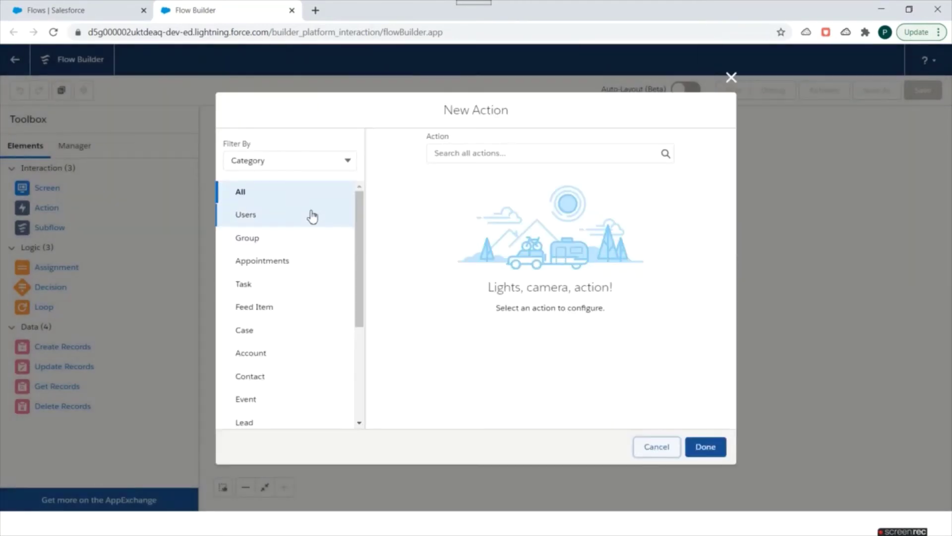
{"action": "scroll", "coordinate": [310, 211], "scroll_direction": "down", "scroll_amount": 3}
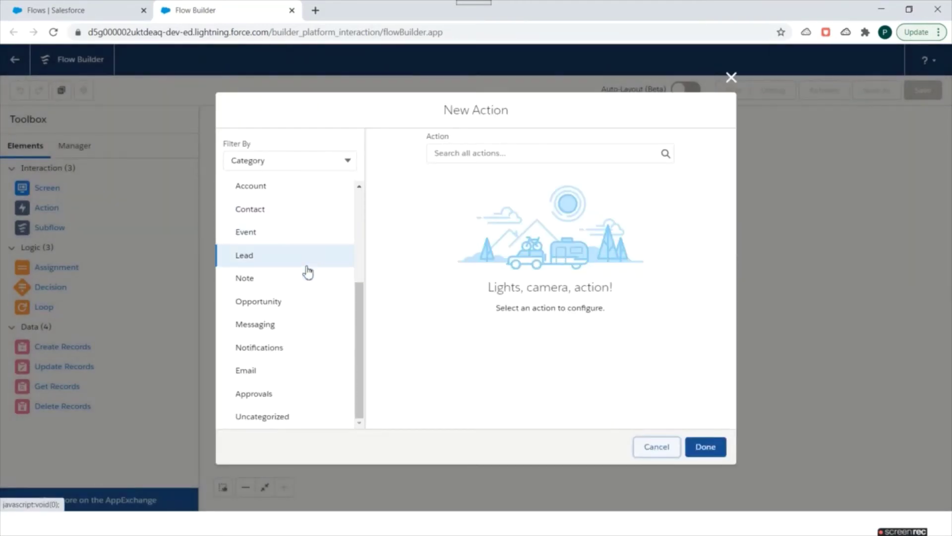
{"action": "scroll", "coordinate": [305, 271], "scroll_direction": "up", "scroll_amount": 3}
{"action": "scroll", "coordinate": [281, 230], "scroll_direction": "down", "scroll_amount": 2}
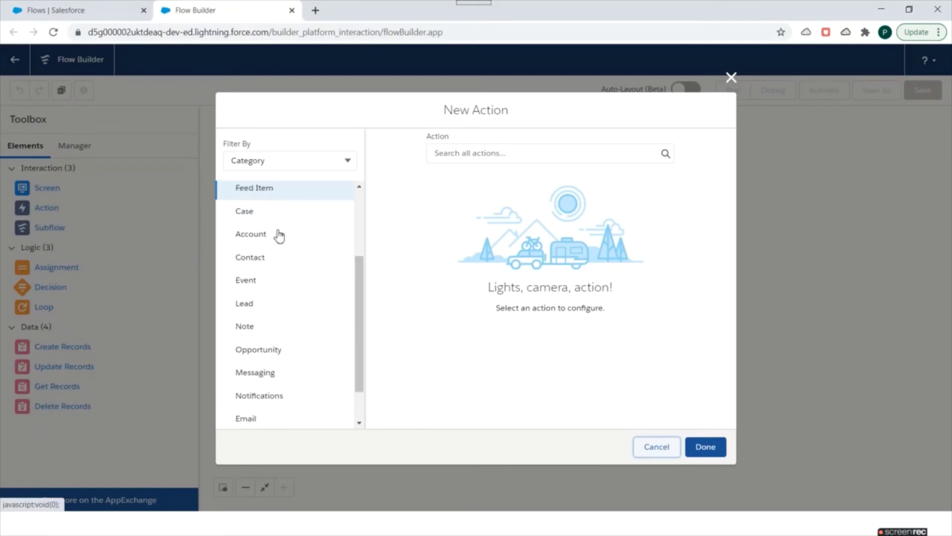
{"action": "scroll", "coordinate": [279, 236], "scroll_direction": "down", "scroll_amount": 2}
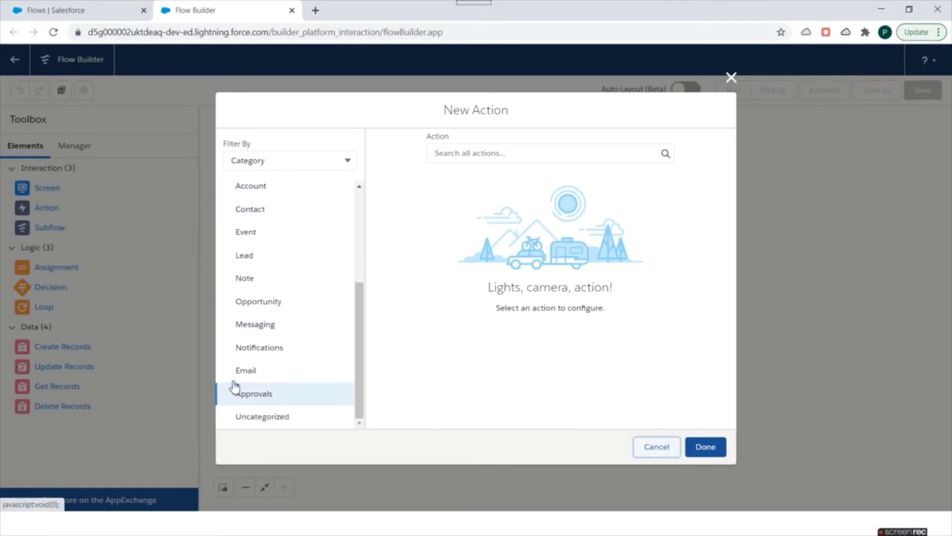
{"action": "left_click", "coordinate": [246, 370]}
{"action": "left_click", "coordinate": [491, 153]}
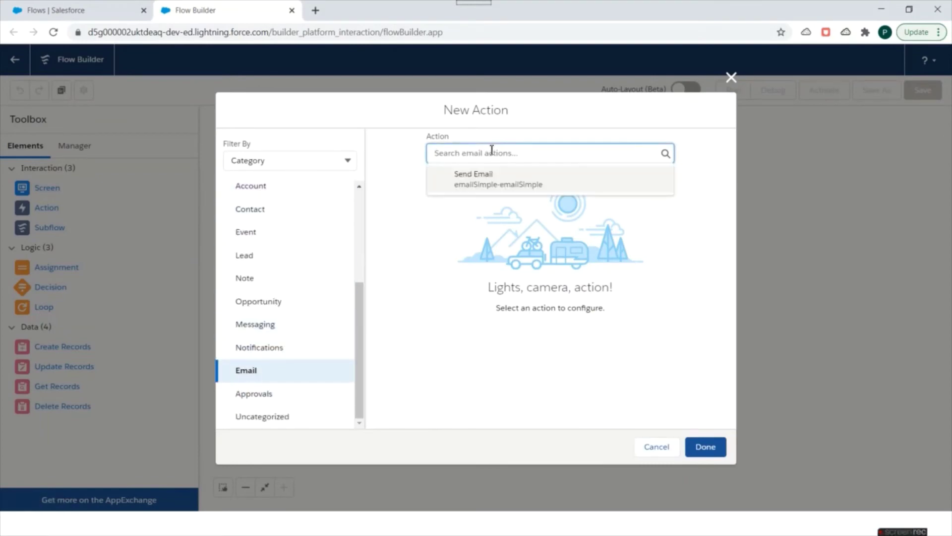
{"action": "left_click", "coordinate": [732, 78]}
- Check which existing flows a new Subflow element can reference, without adding the element
{"action": "left_click", "coordinate": [49, 227]}
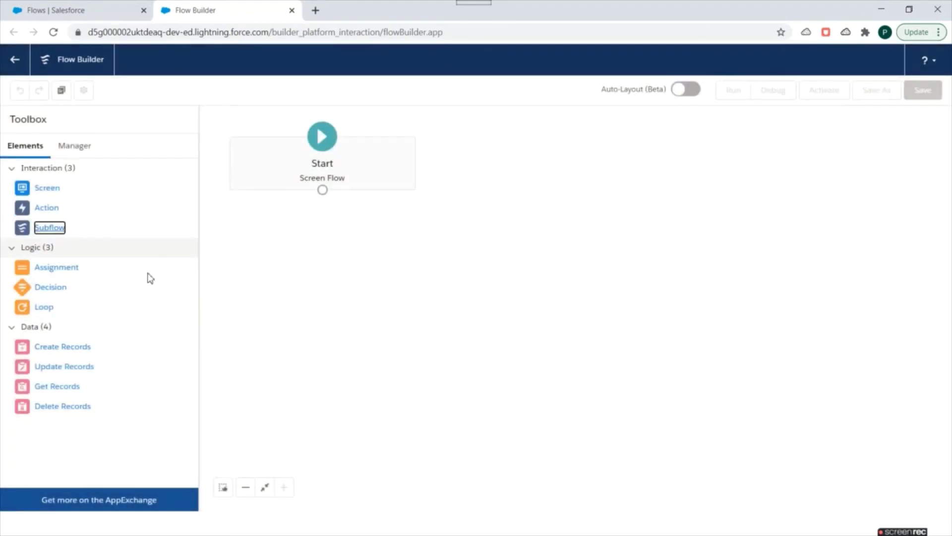
{"action": "left_click_drag", "start_coordinate": [50, 227], "coordinate": [377, 257]}
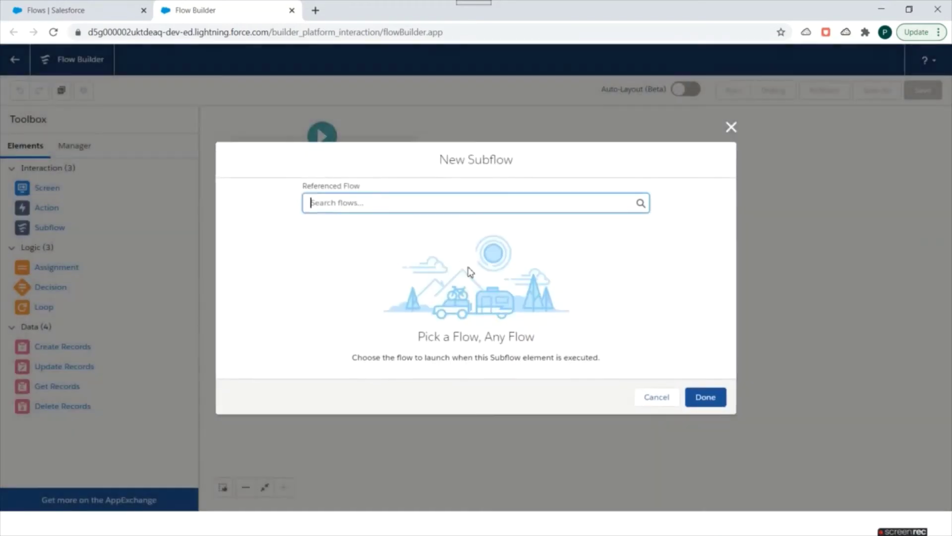
{"action": "left_click", "coordinate": [417, 203]}
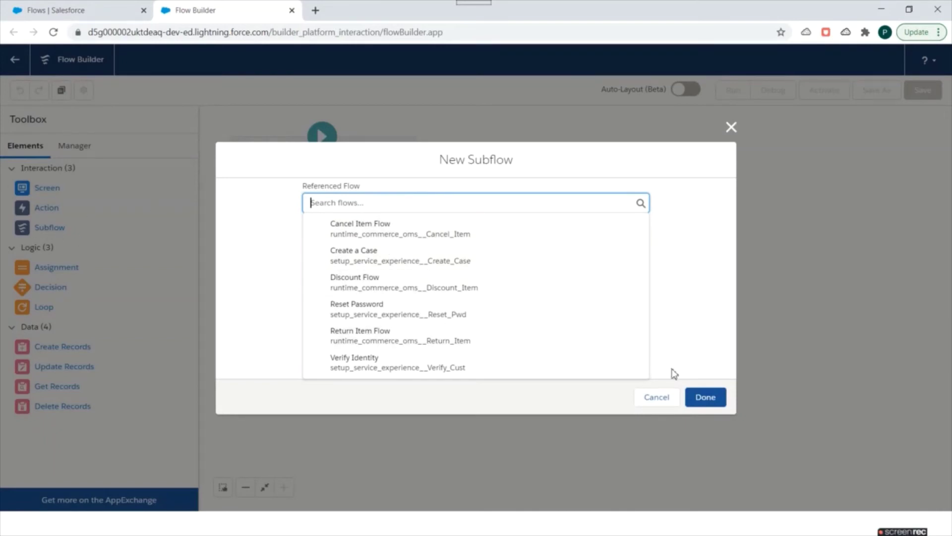
{"action": "left_click", "coordinate": [730, 133]}
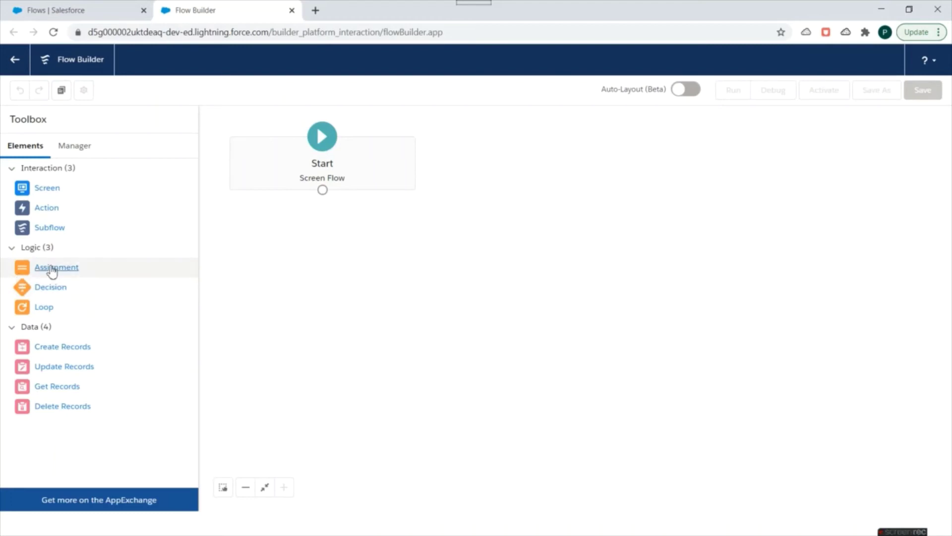
- Look at the settings of a new Assignment element and a new Create Records element, without adding either
{"action": "left_click_drag", "start_coordinate": [52, 269], "coordinate": [361, 259]}
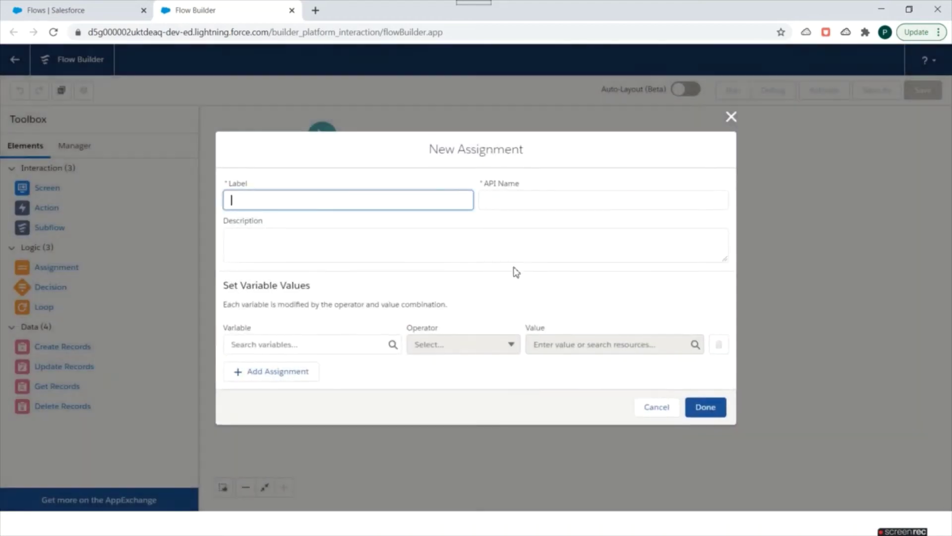
{"action": "left_click", "coordinate": [731, 118]}
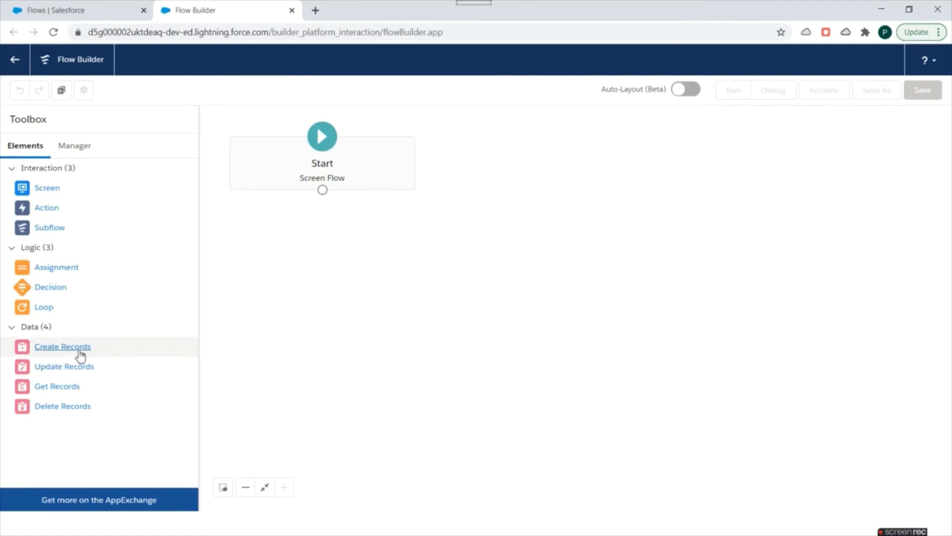
{"action": "left_click_drag", "start_coordinate": [67, 354], "coordinate": [479, 281]}
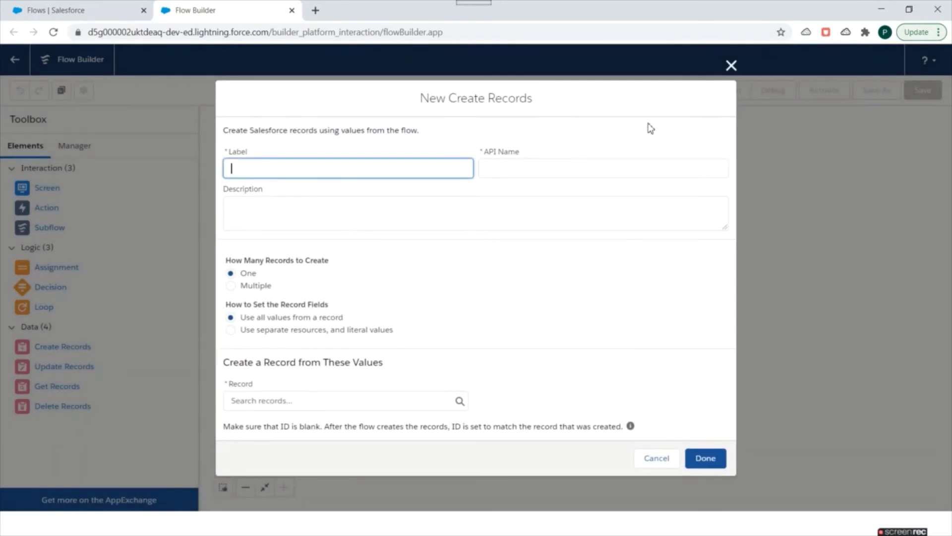
{"action": "left_click", "coordinate": [733, 66]}
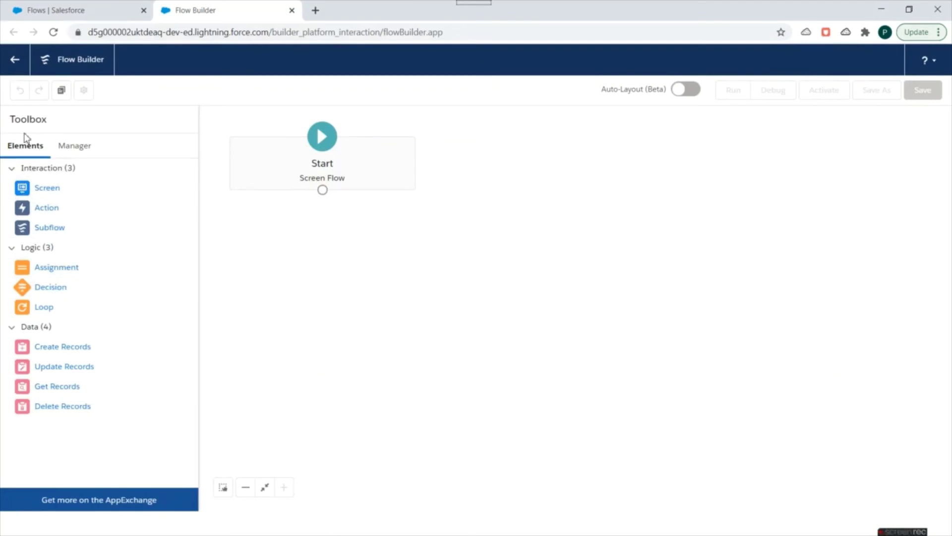
- Review the resource types available for a new flow resource, without creating one
{"action": "left_click", "coordinate": [70, 157]}
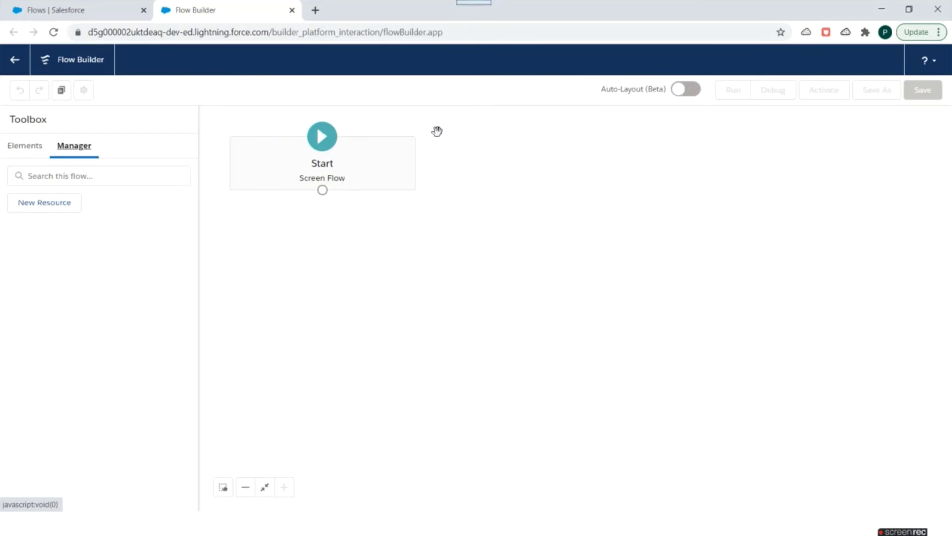
{"action": "left_click", "coordinate": [39, 203]}
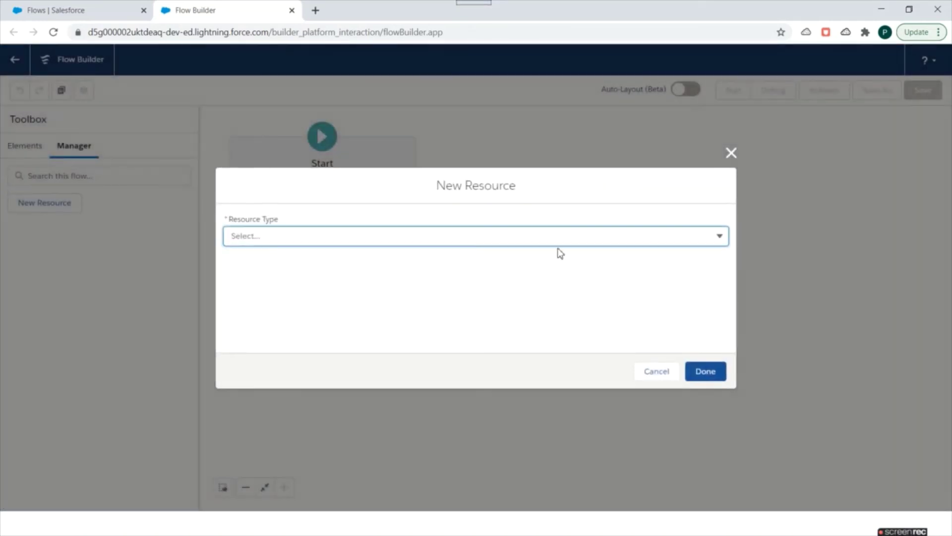
{"action": "left_click", "coordinate": [555, 242]}
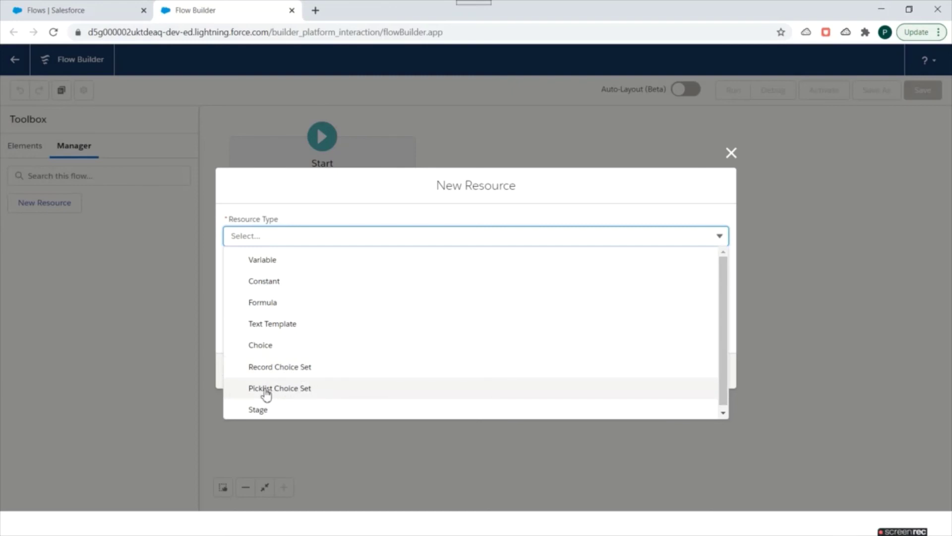
{"action": "scroll", "coordinate": [359, 323], "scroll_direction": "down", "scroll_amount": 1}
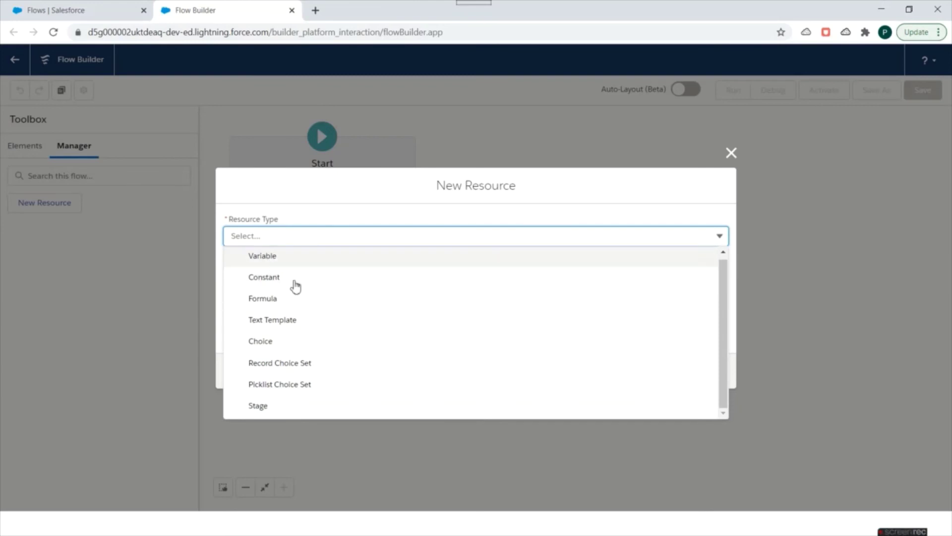
{"action": "left_click", "coordinate": [732, 153]}
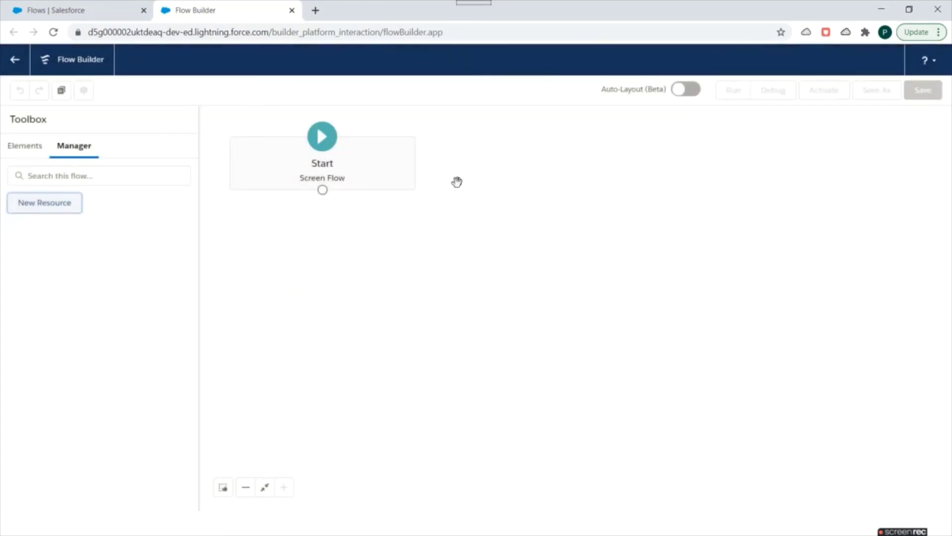
{"action": "left_click", "coordinate": [38, 146]}
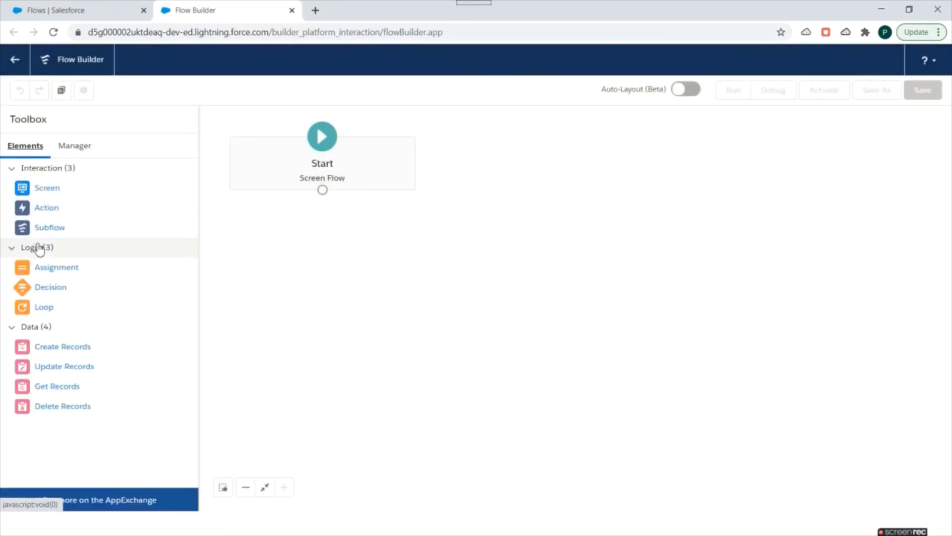
{"action": "left_click", "coordinate": [75, 146]}
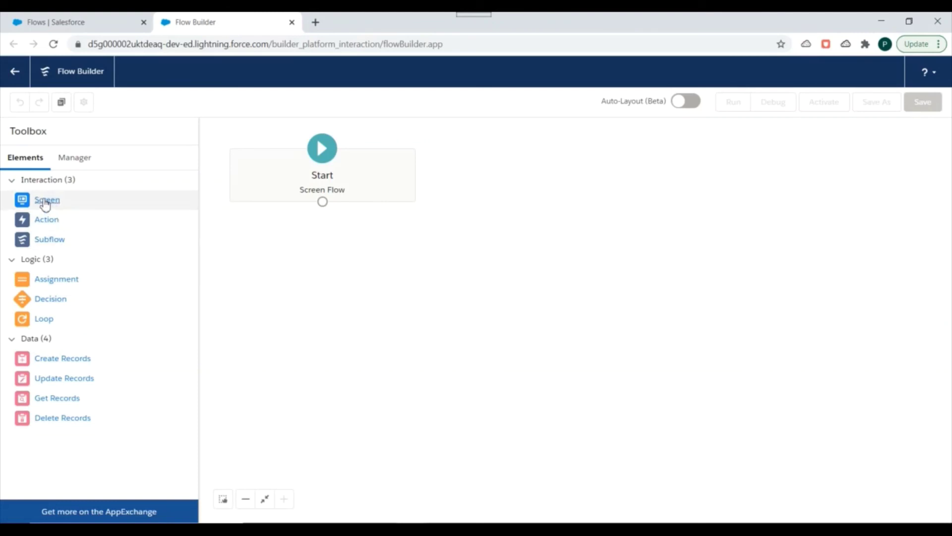
- Add a Screen element to the flow canvas and label it "Decide Flow"
{"action": "left_click_drag", "start_coordinate": [46, 203], "coordinate": [557, 304]}
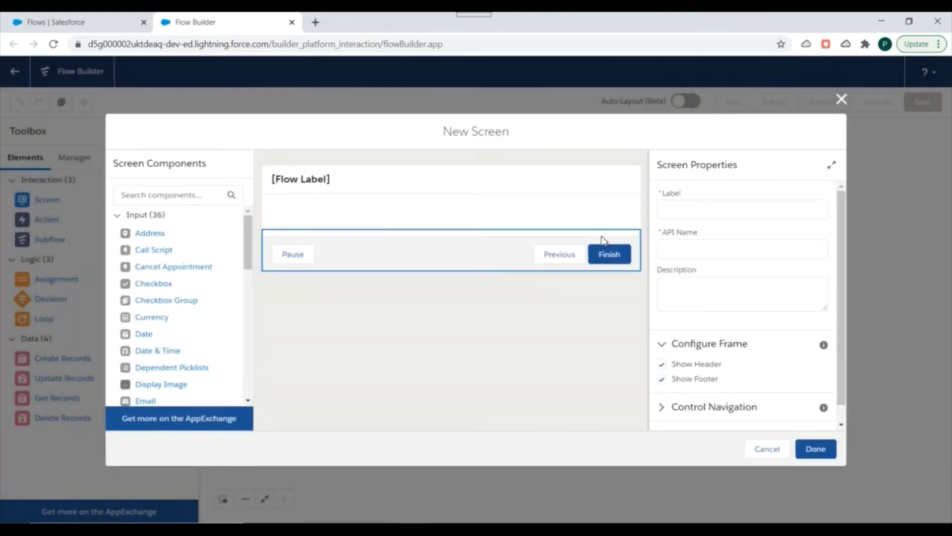
{"action": "left_click", "coordinate": [695, 210]}
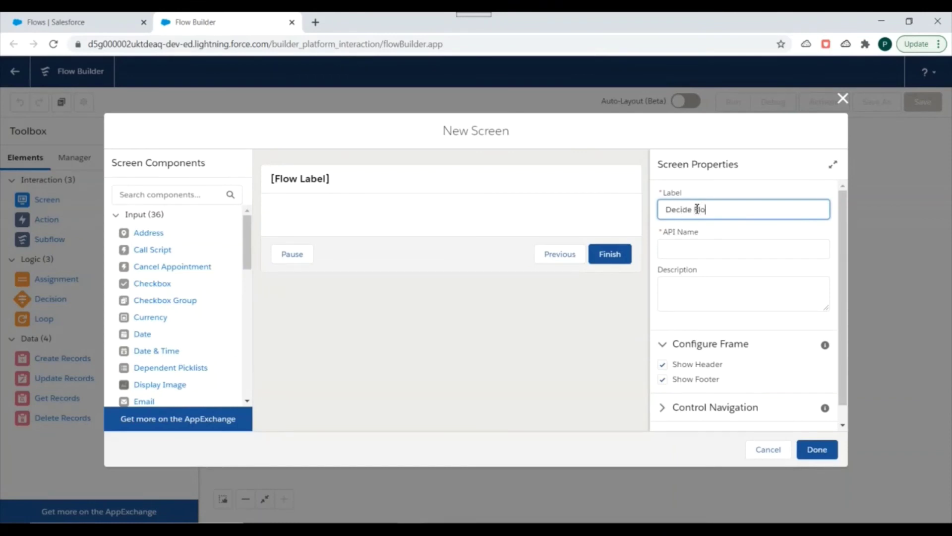
{"action": "left_click", "coordinate": [690, 280]}
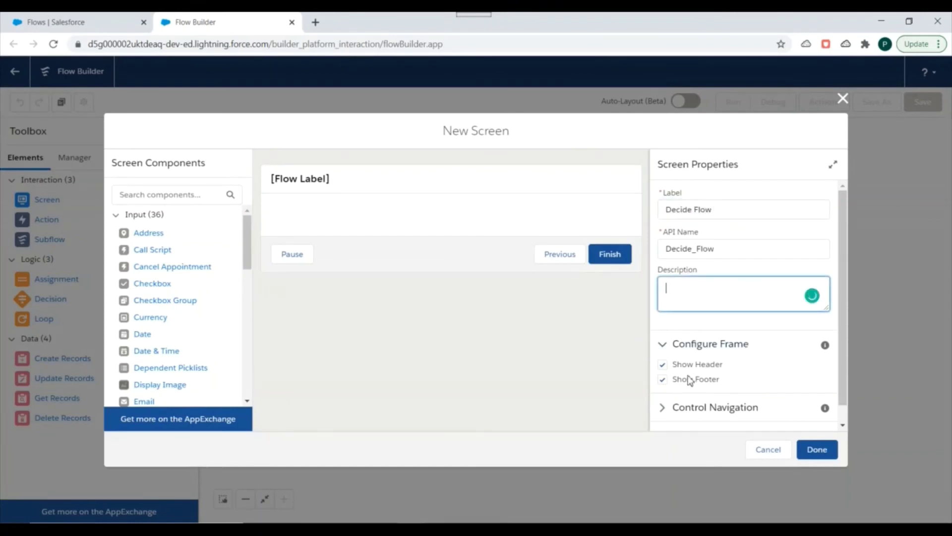
- Place a Text input component labelled "Test Demo" on the new screen and finish the screen's setup
{"action": "left_click", "coordinate": [135, 196]}
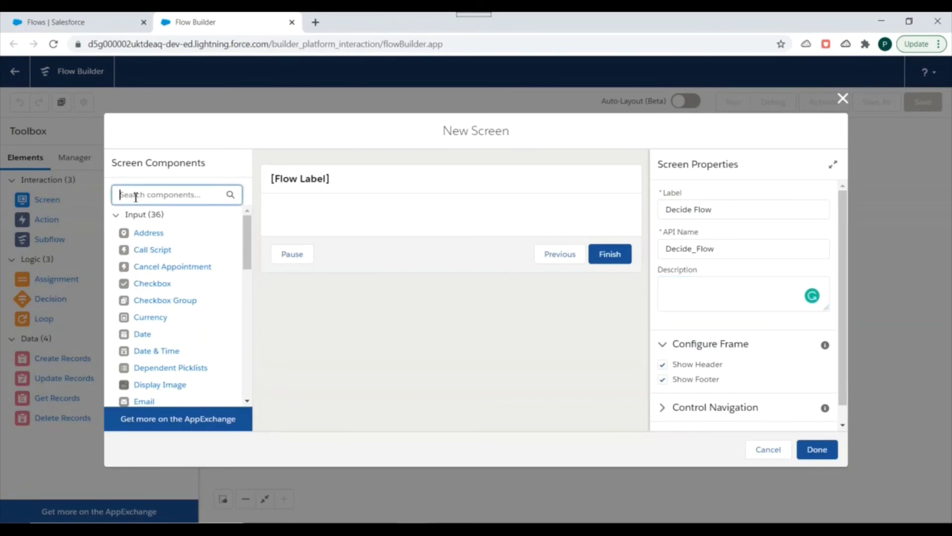
{"action": "type", "text": "text"}
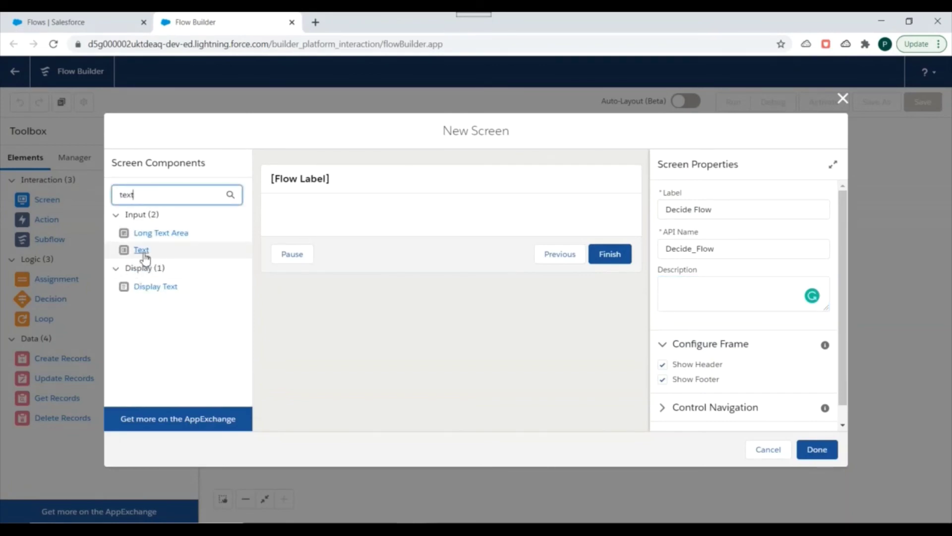
{"action": "left_click_drag", "start_coordinate": [144, 256], "coordinate": [445, 213]}
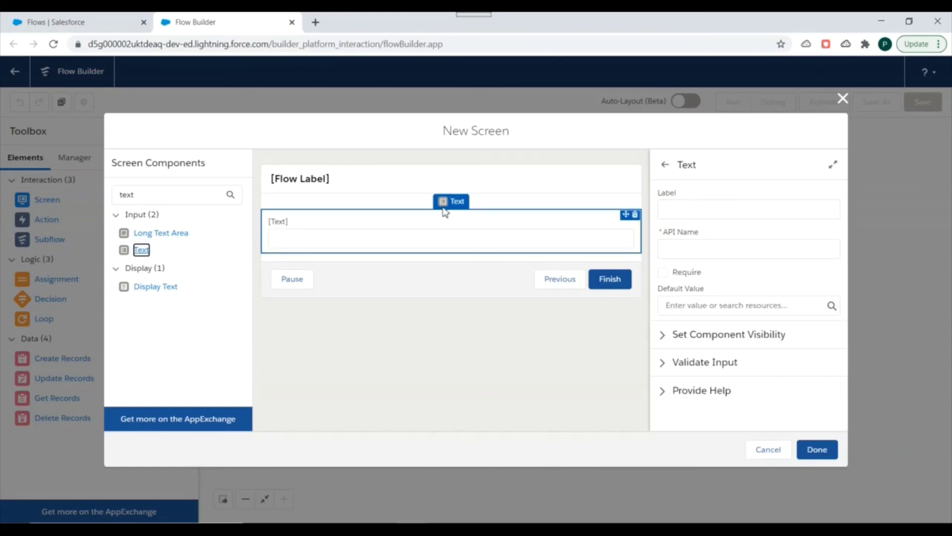
{"action": "left_click", "coordinate": [716, 208]}
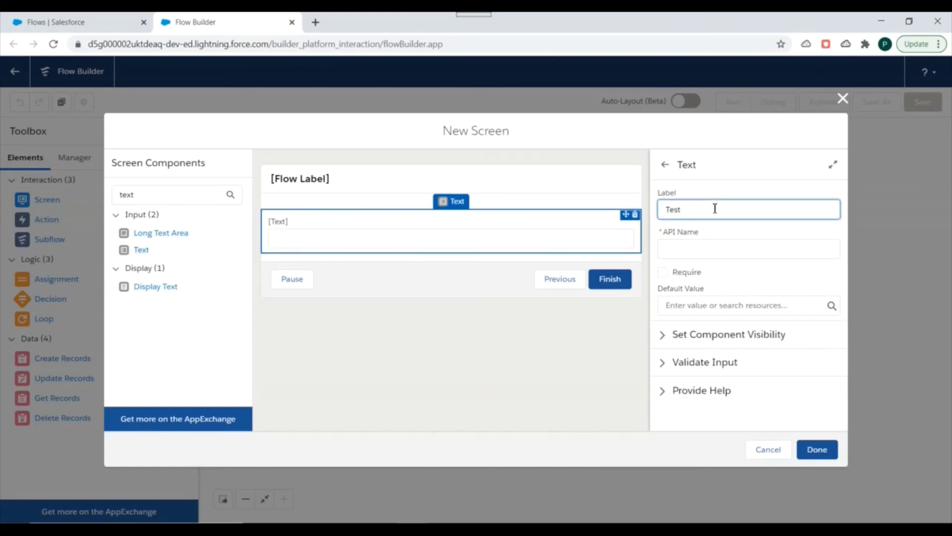
{"action": "type", "text": "Test Demo"}
{"action": "left_click", "coordinate": [731, 235]}
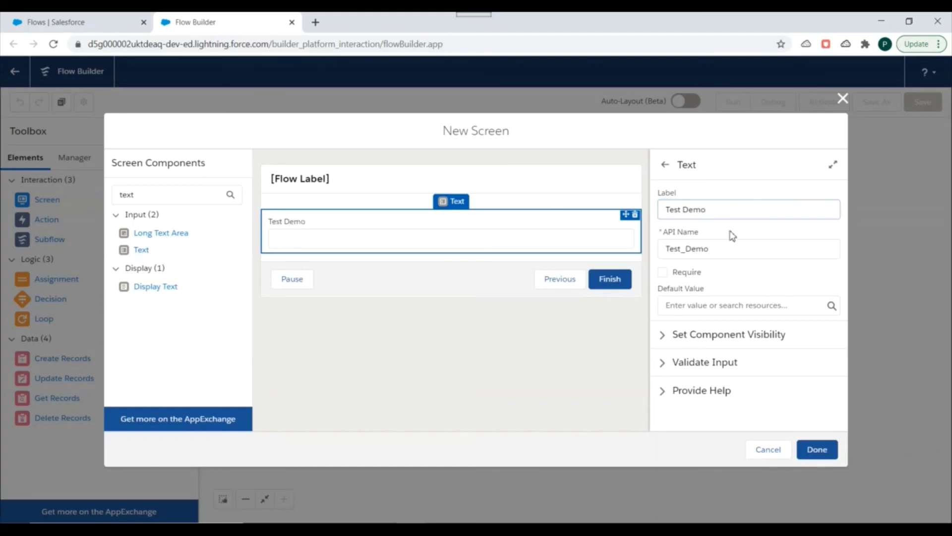
{"action": "left_click", "coordinate": [818, 447]}
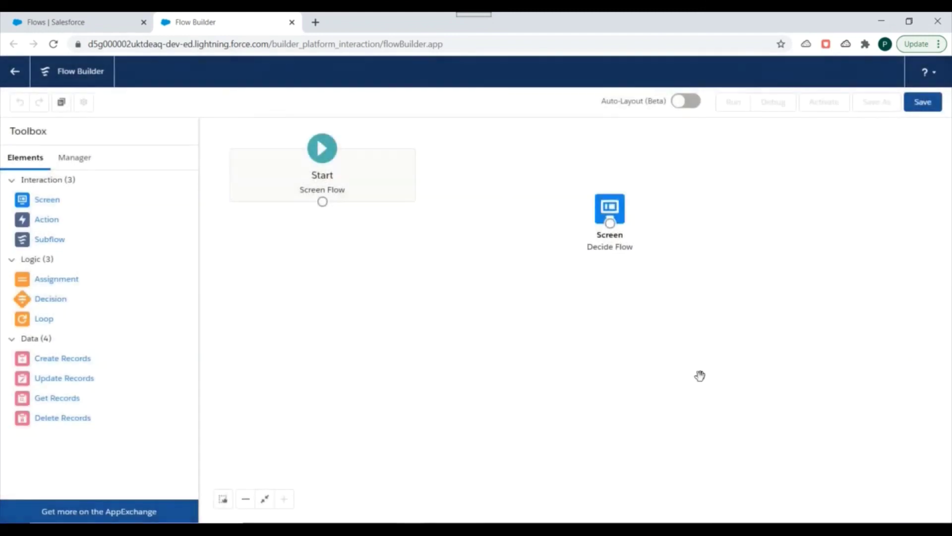
- Move the Decide Flow screen level with the Start element and connect Start to it
{"action": "left_click_drag", "start_coordinate": [602, 212], "coordinate": [551, 168]}
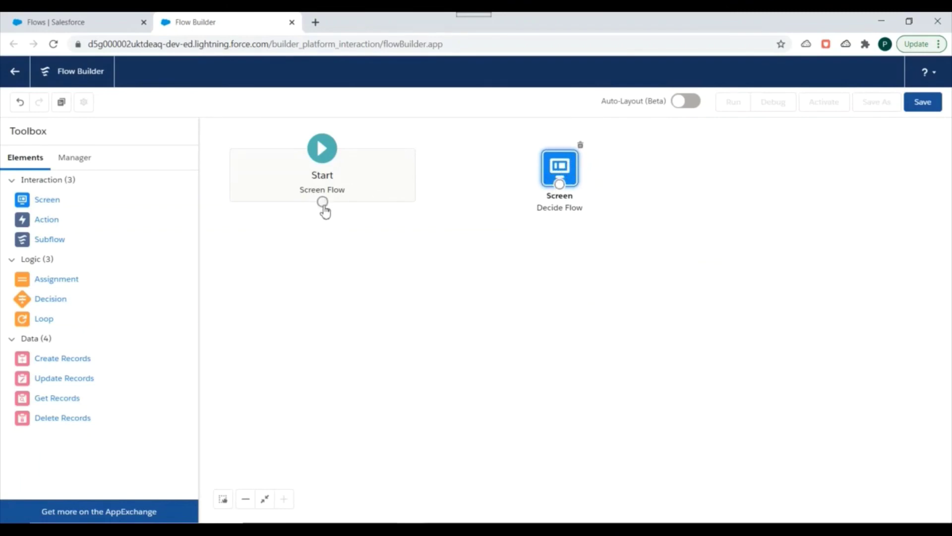
{"action": "left_click_drag", "start_coordinate": [323, 202], "coordinate": [546, 168]}
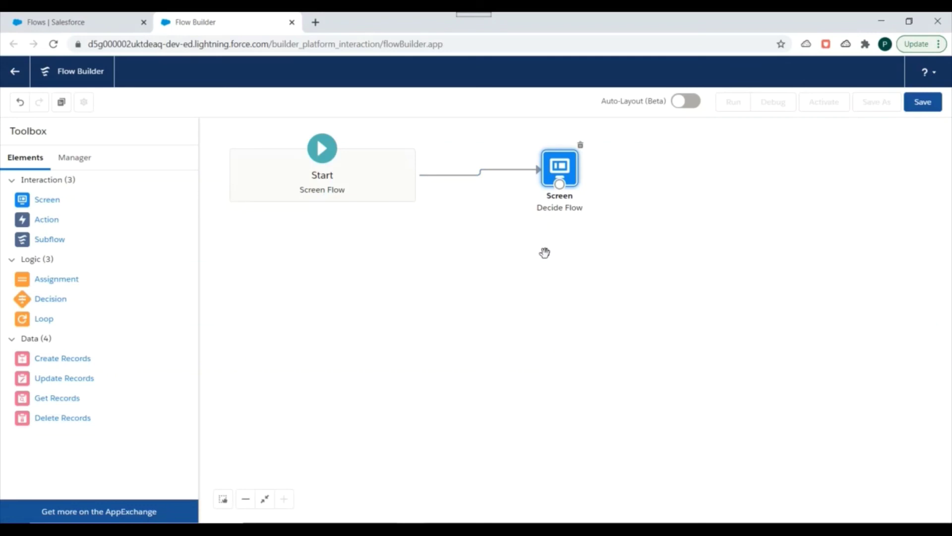